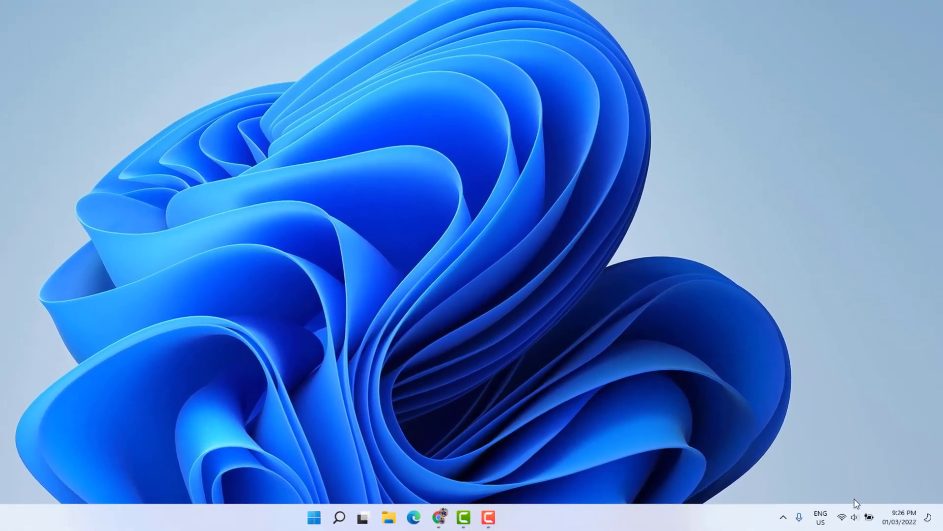
# In the volume mixer, switch the output device to DELL S2721HN (HD Audio Driver for Display Audio) and back to Headphones (Realtek(R) Audio).
pyautogui.rightClick(855, 520)
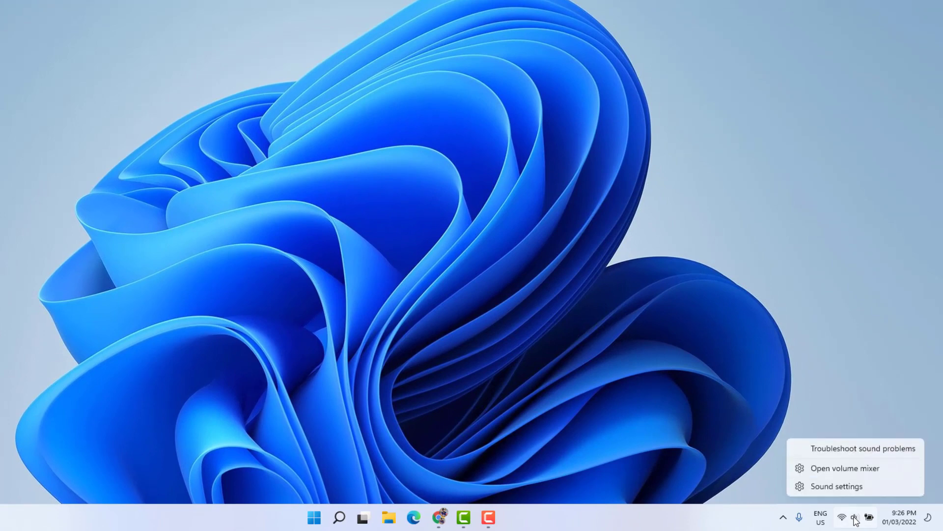
pyautogui.click(844, 469)
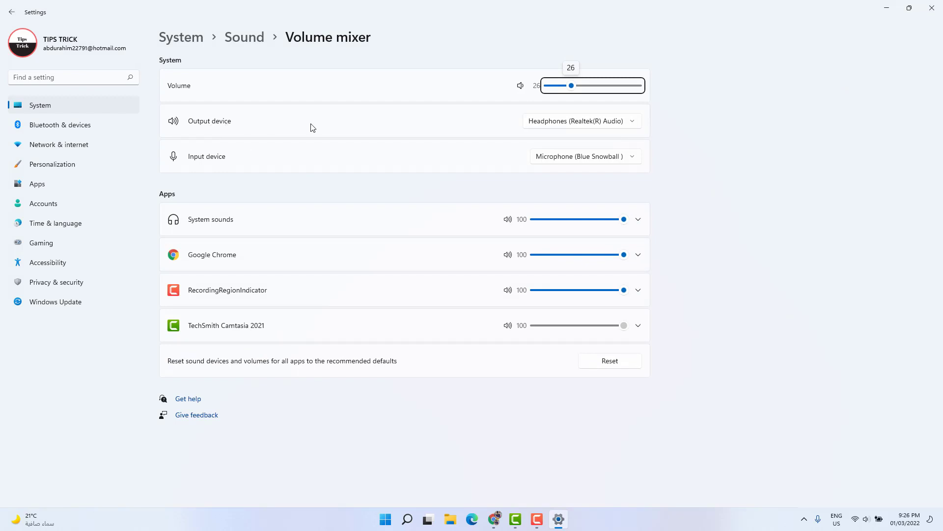
pyautogui.click(564, 124)
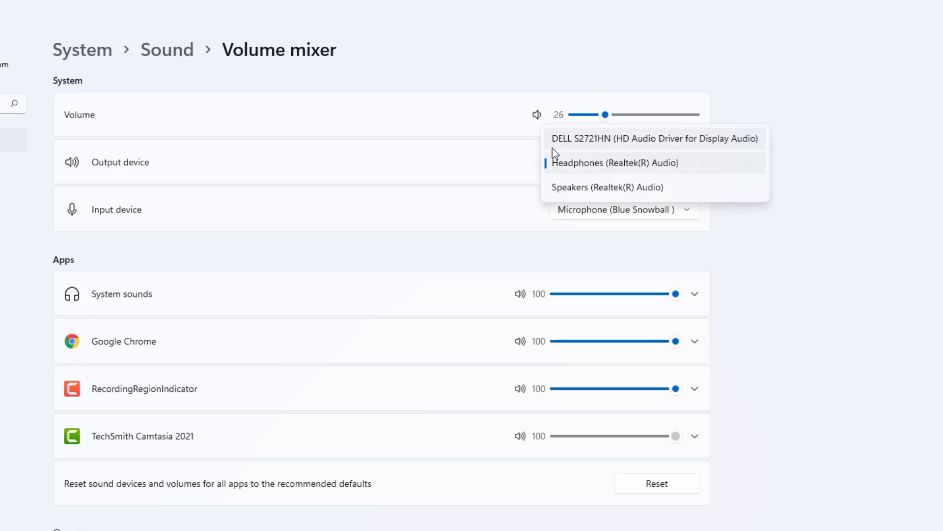
pyautogui.click(583, 140)
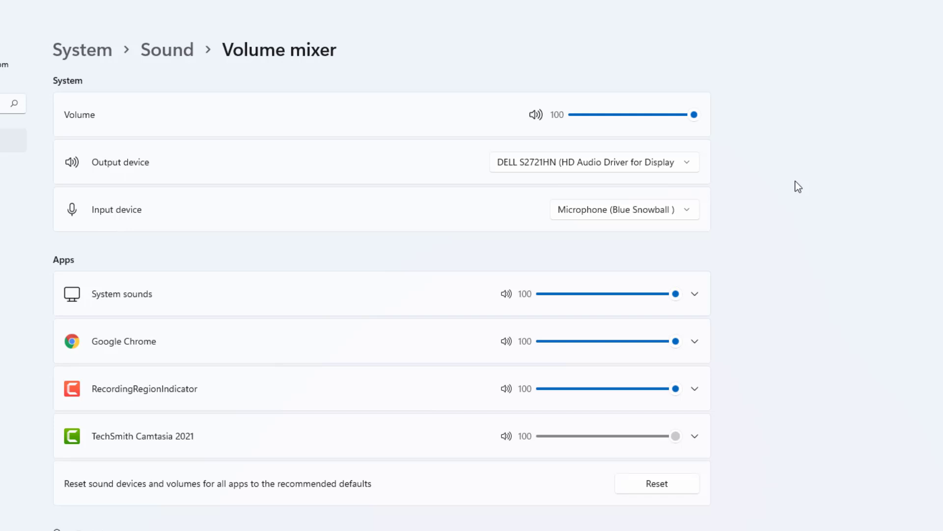
pyautogui.click(680, 169)
pyautogui.click(589, 190)
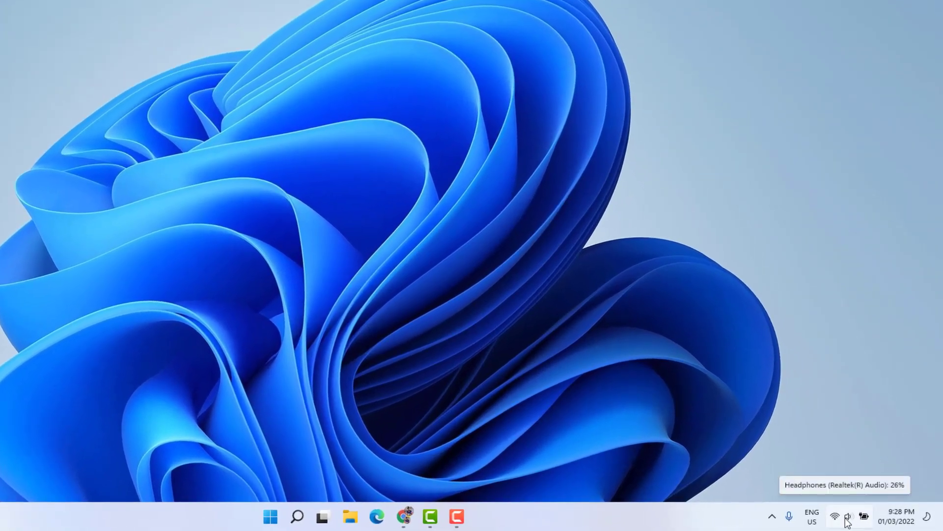
# In the system sound settings, switch sound playback to DELL S2721HN and back to the Realtek(R) Audio headphones.
pyautogui.rightClick(848, 517)
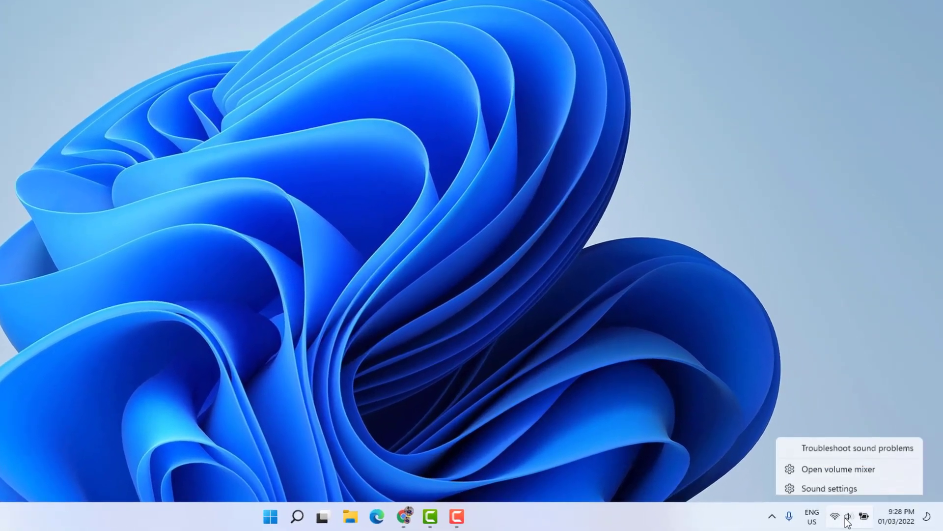
pyautogui.click(838, 484)
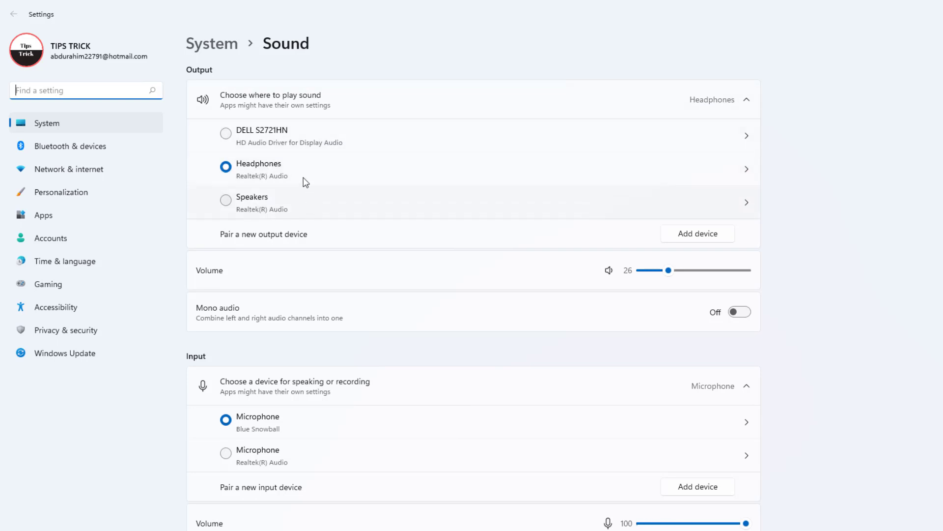
pyautogui.click(226, 134)
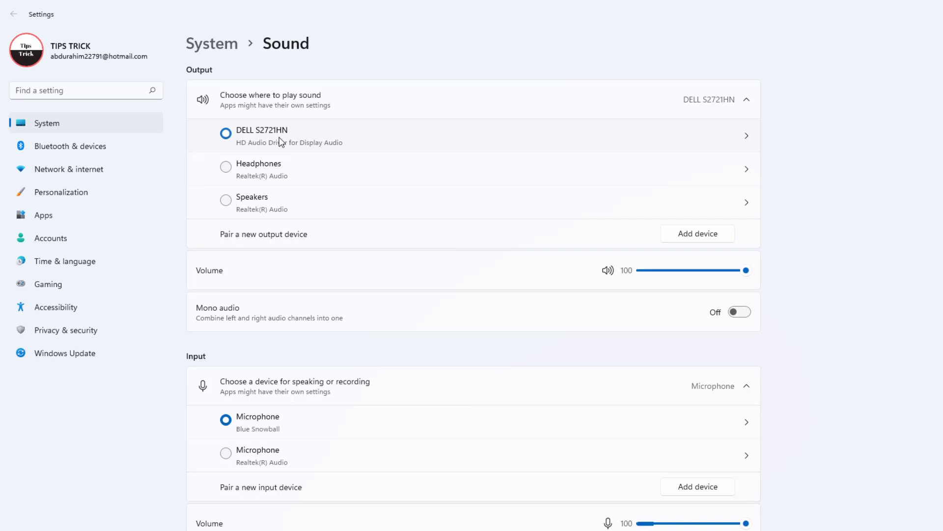
pyautogui.click(226, 167)
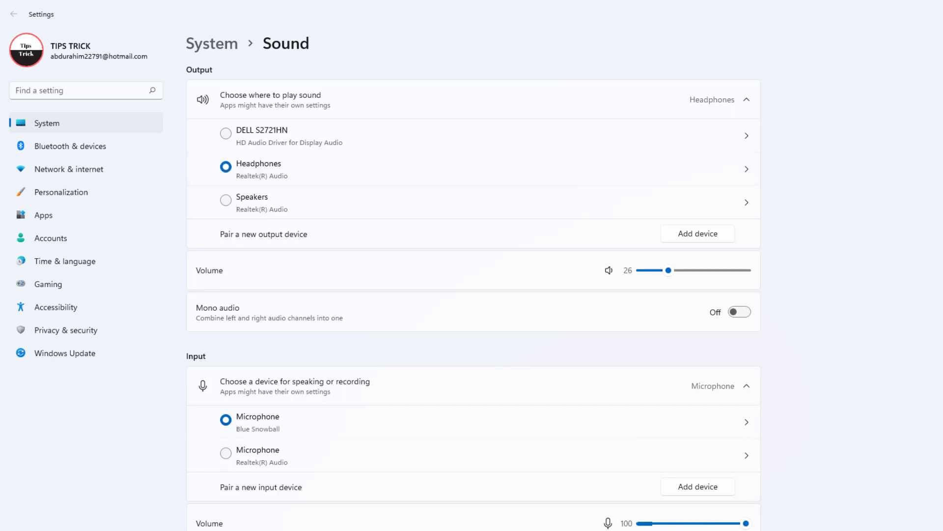
# Run the audio troubleshooter for output devices, allow the quick scan, answer that the beep was heard, and close the troubleshooter.
pyautogui.scroll(-3, 768, 375)
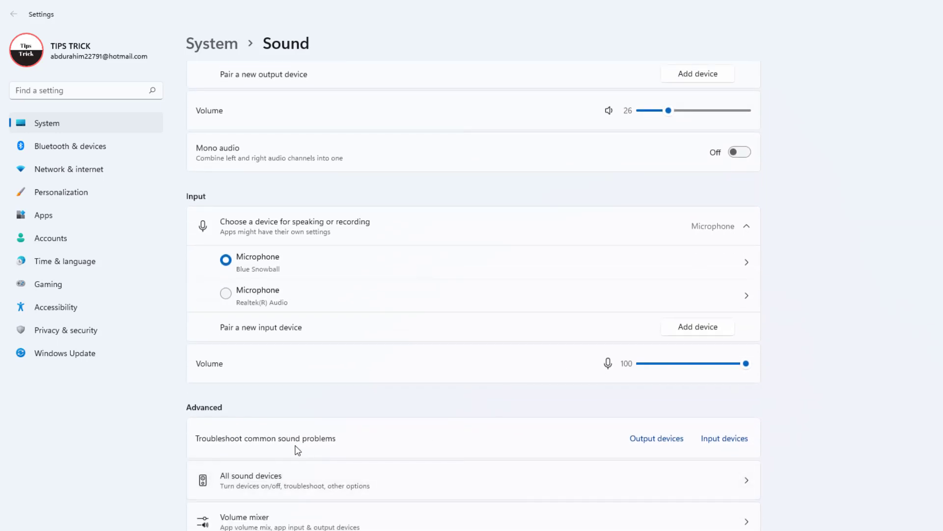
pyautogui.click(652, 439)
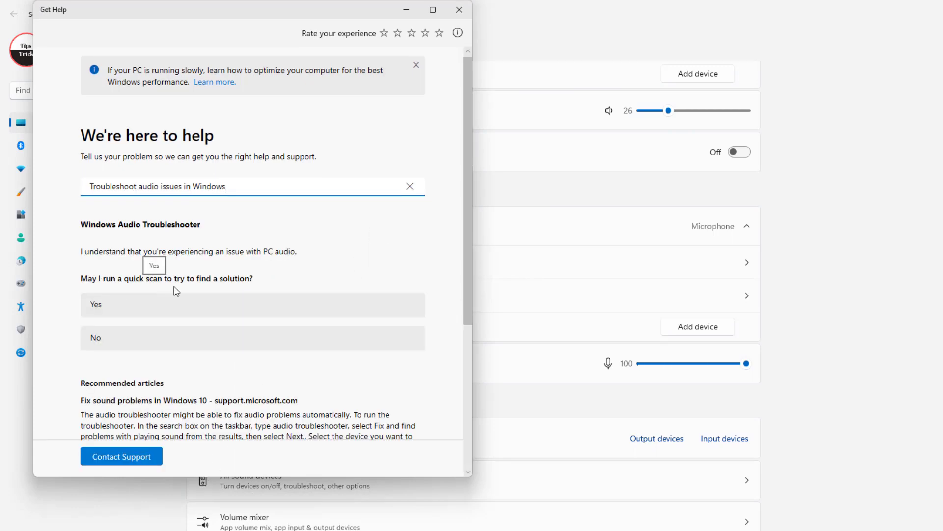
pyautogui.click(123, 307)
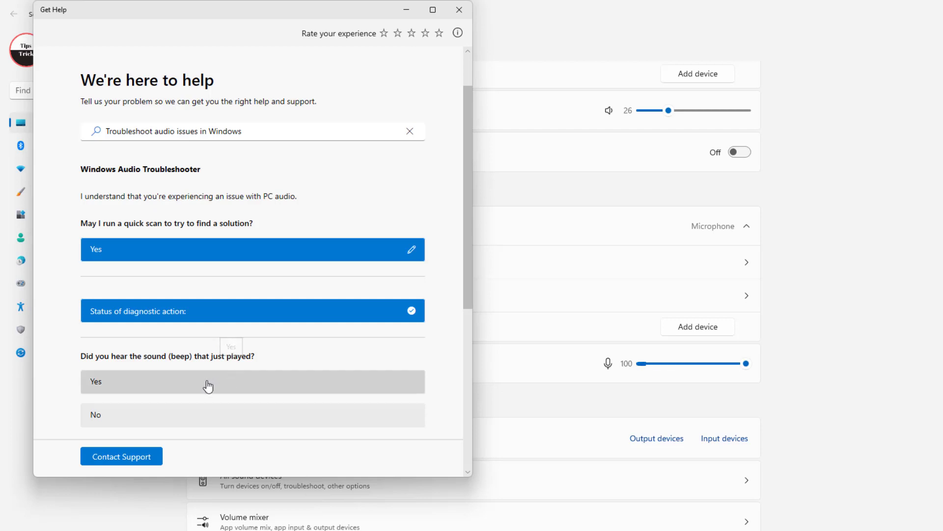
pyautogui.click(133, 388)
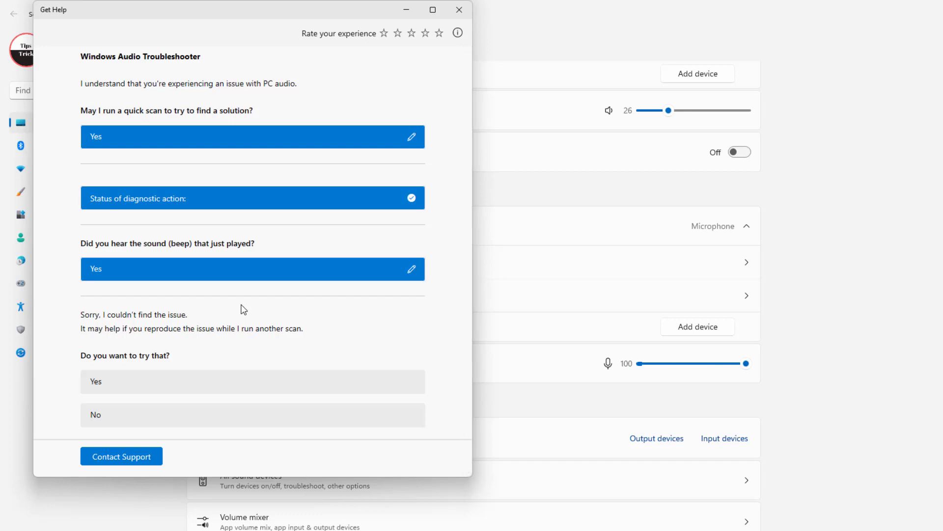
pyautogui.click(459, 10)
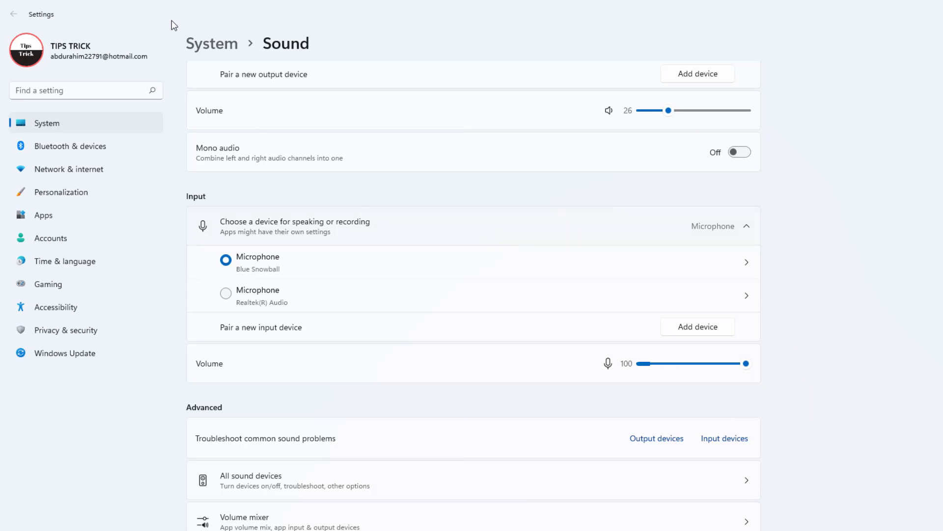
# Open the additional sound settings and make DELL S2721HN the default playback device.
pyautogui.scroll(-3, 866, 274)
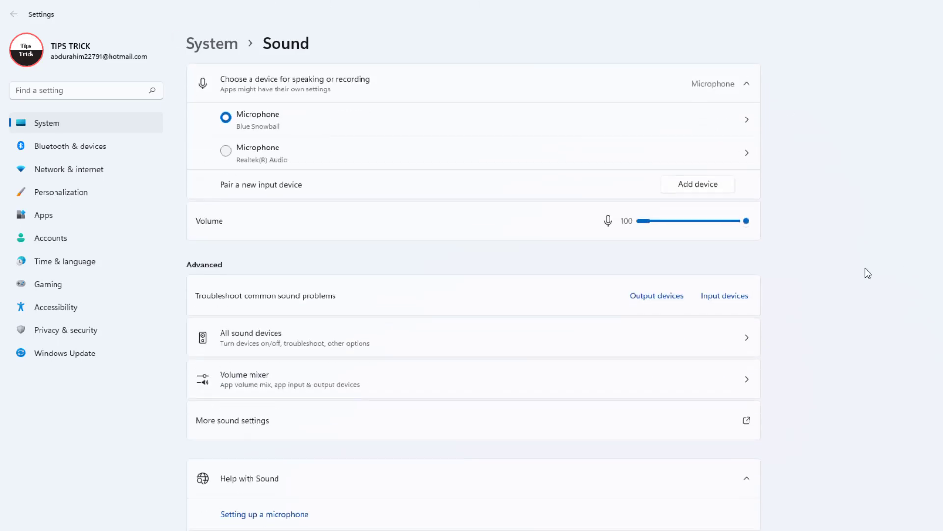
pyautogui.click(250, 431)
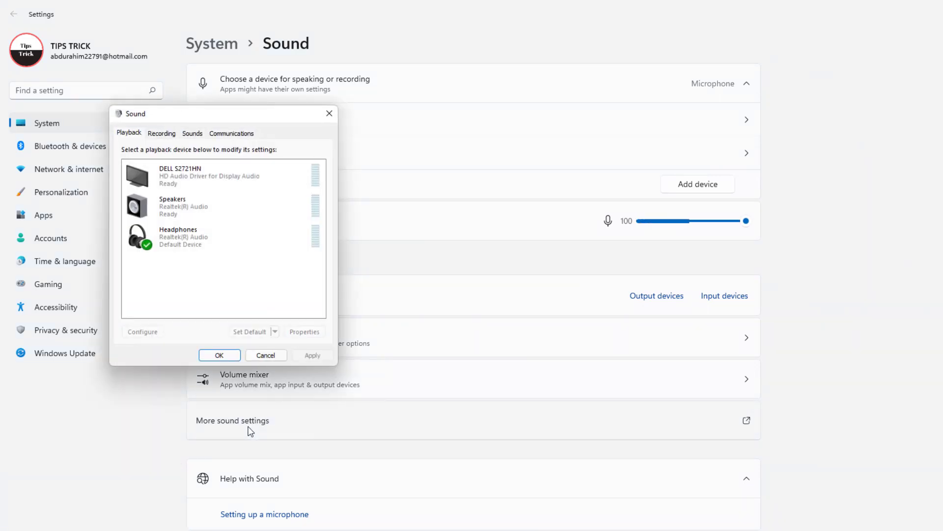
pyautogui.moveTo(196, 120); pyautogui.dragTo(363, 138)
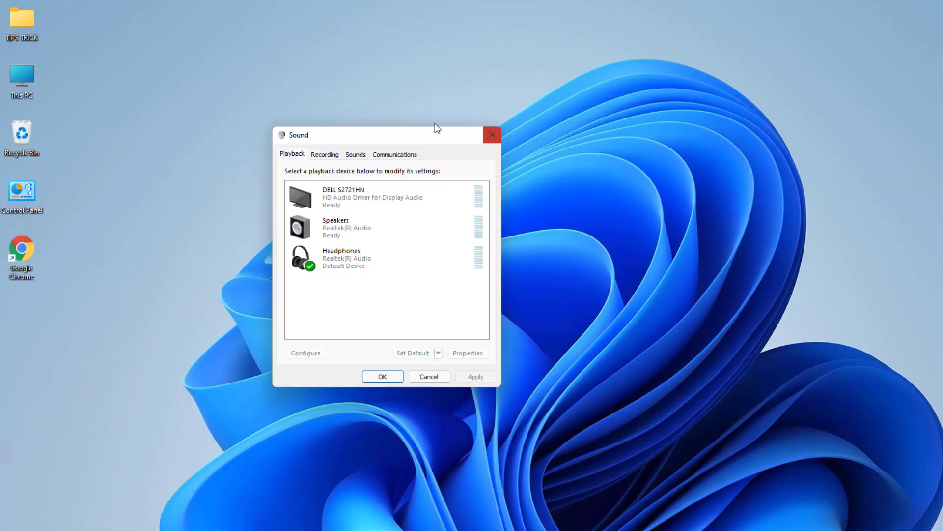
pyautogui.moveTo(349, 138); pyautogui.dragTo(380, 138)
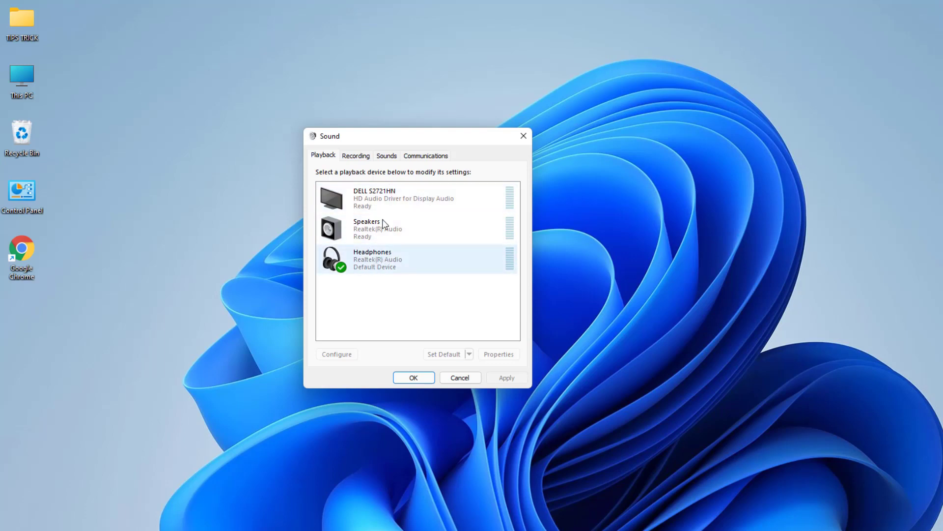
pyautogui.click(391, 195)
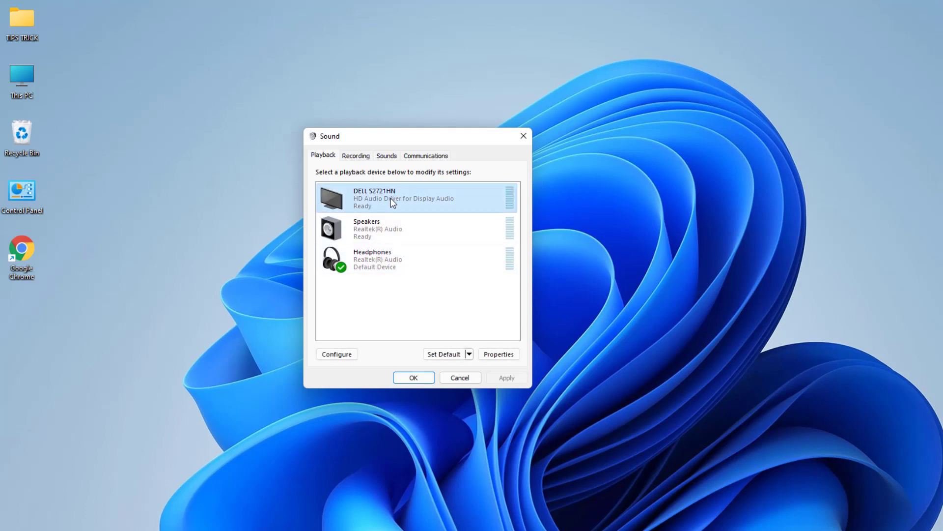
pyautogui.click(442, 354)
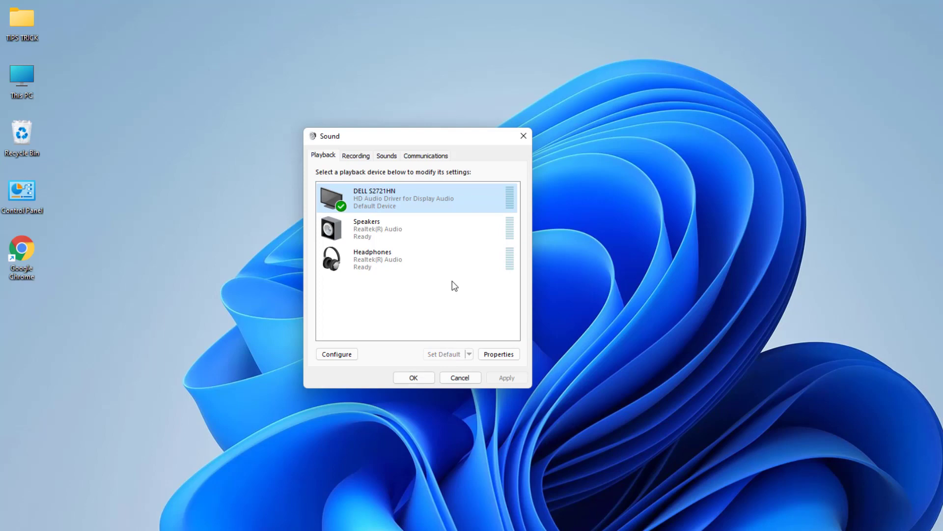
# Make the Speakers and finally the Headphones the default playback device, and accept the sound settings.
pyautogui.click(406, 232)
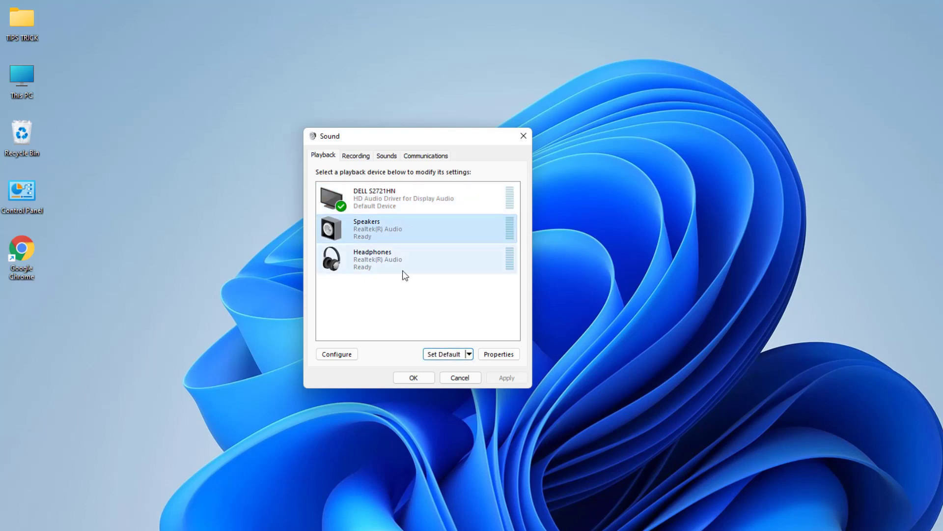
pyautogui.click(435, 355)
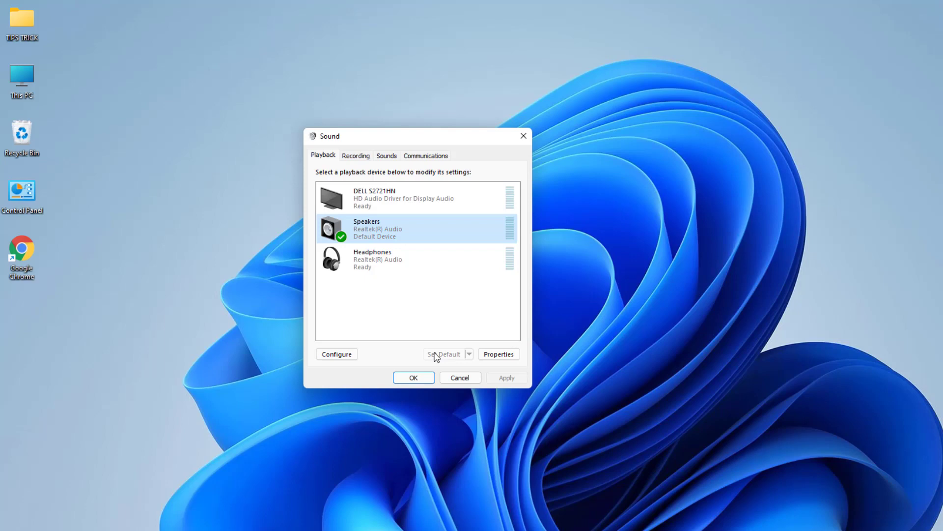
pyautogui.click(437, 260)
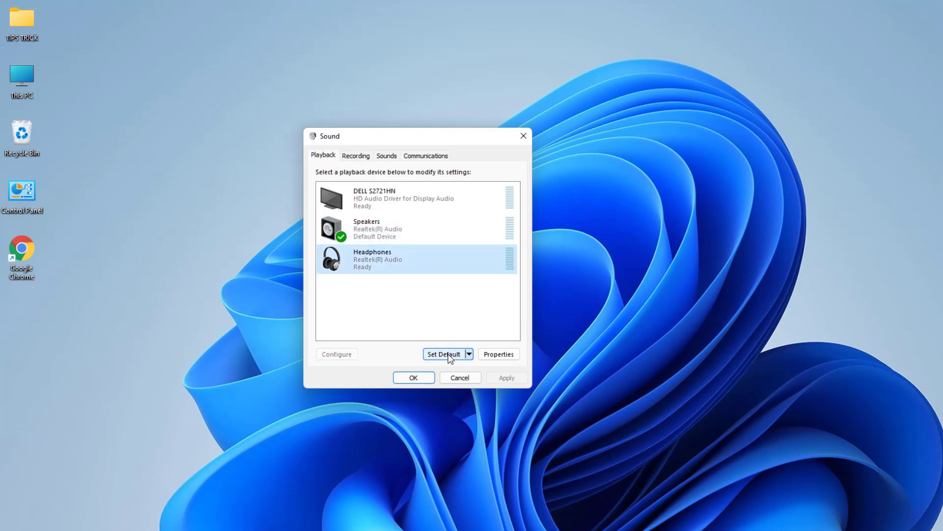
pyautogui.click(449, 355)
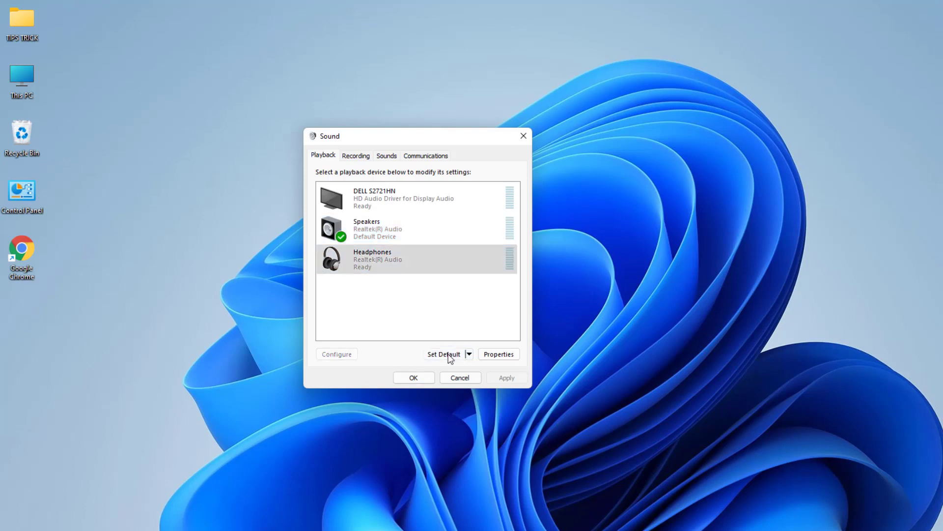
pyautogui.click(419, 379)
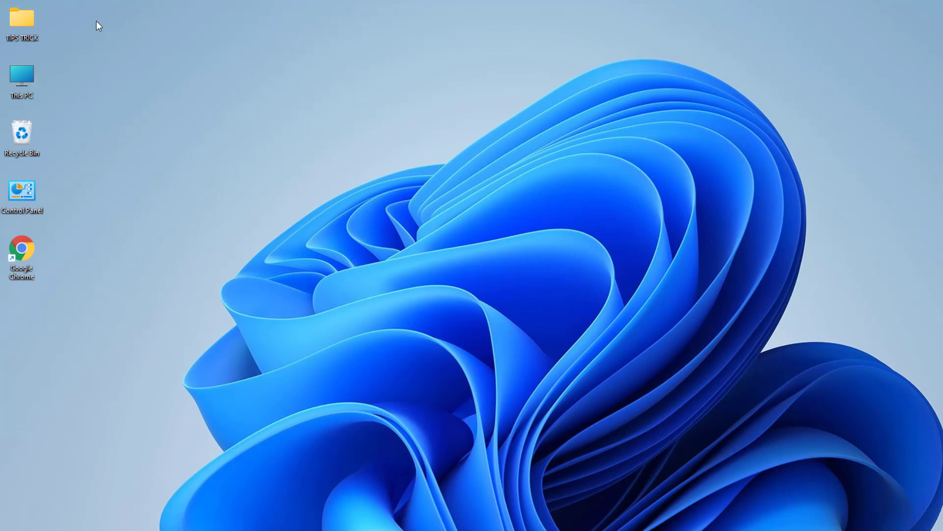
# Open Device Manager through This PC's computer management and expand the audio inputs and outputs category.
pyautogui.rightClick(16, 74)
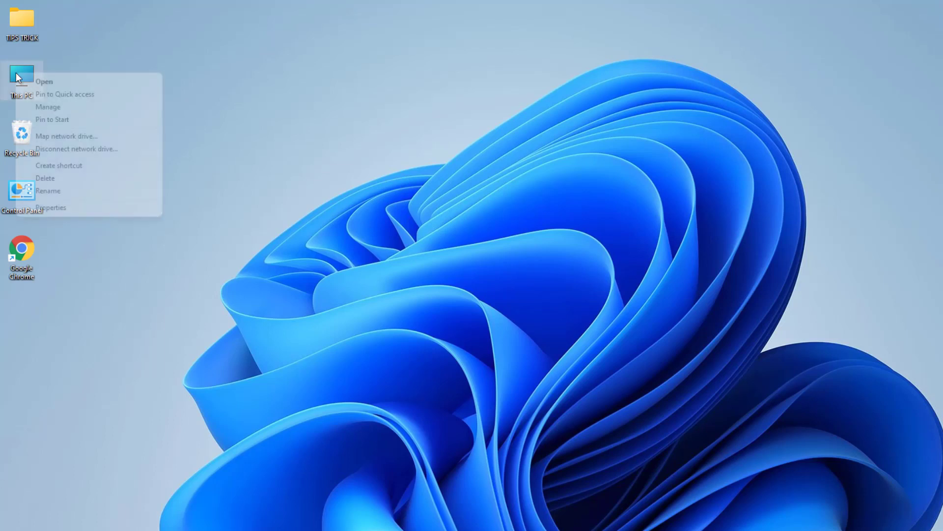
pyautogui.click(37, 107)
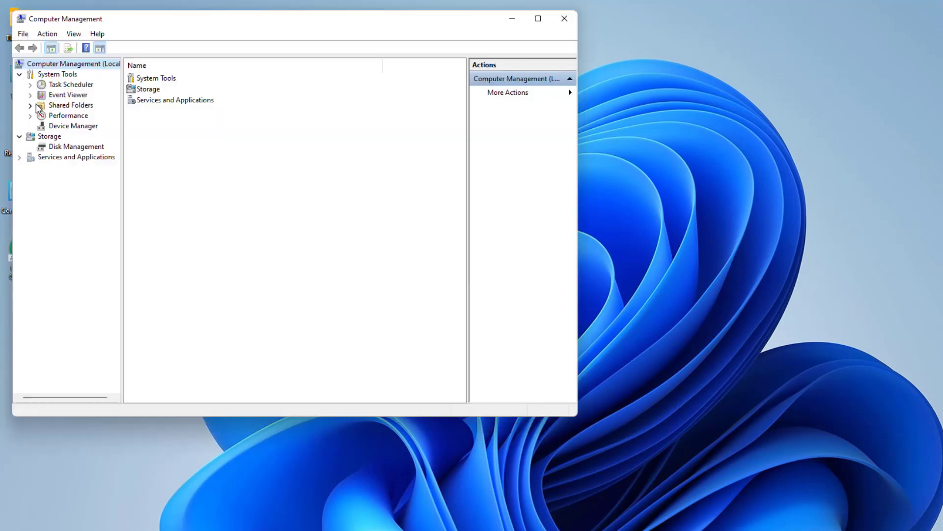
pyautogui.click(88, 129)
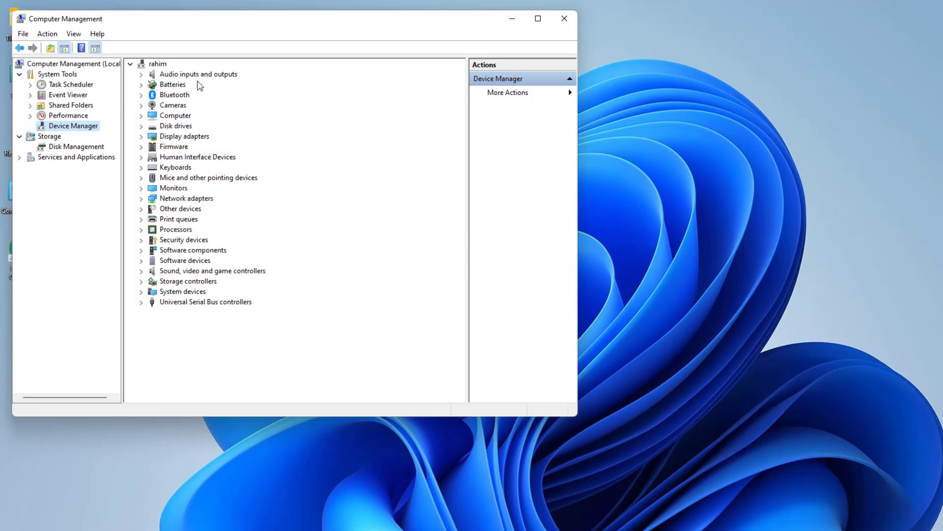
pyautogui.click(141, 74)
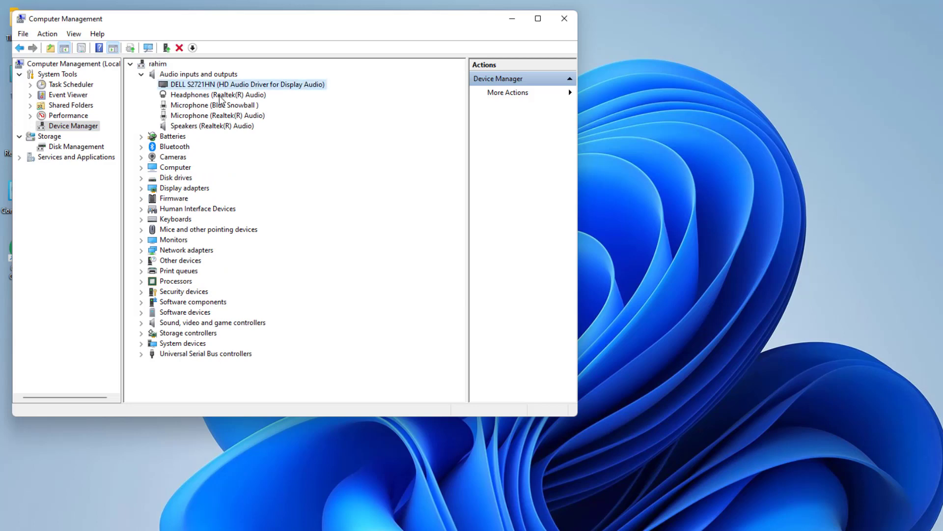
pyautogui.click(219, 96)
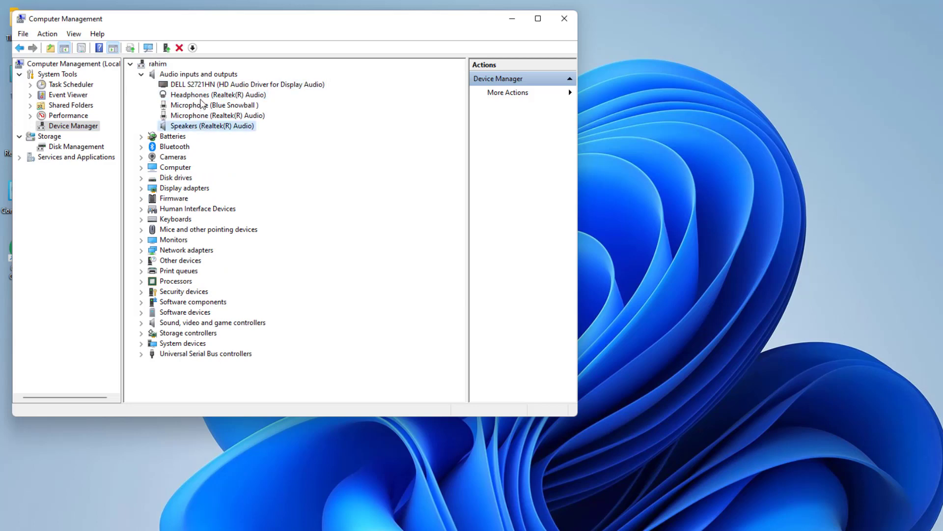
pyautogui.click(195, 116)
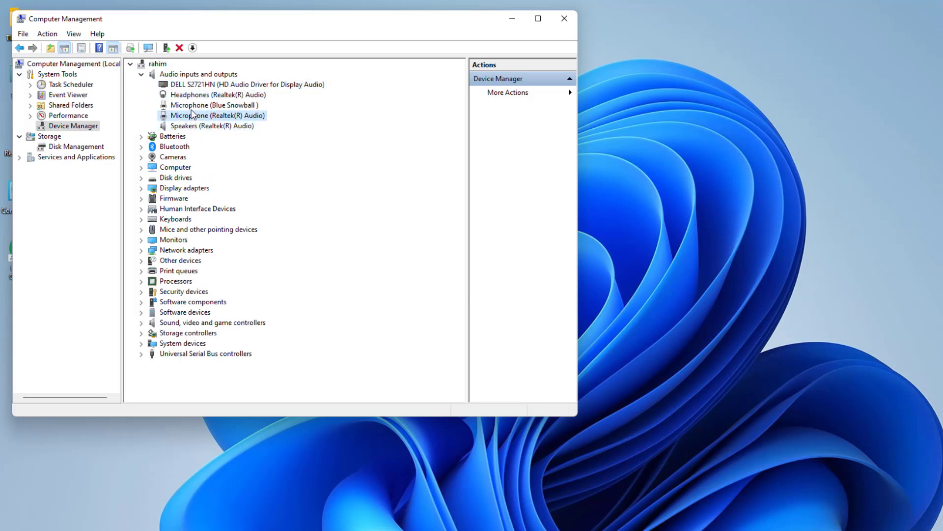
pyautogui.click(195, 105)
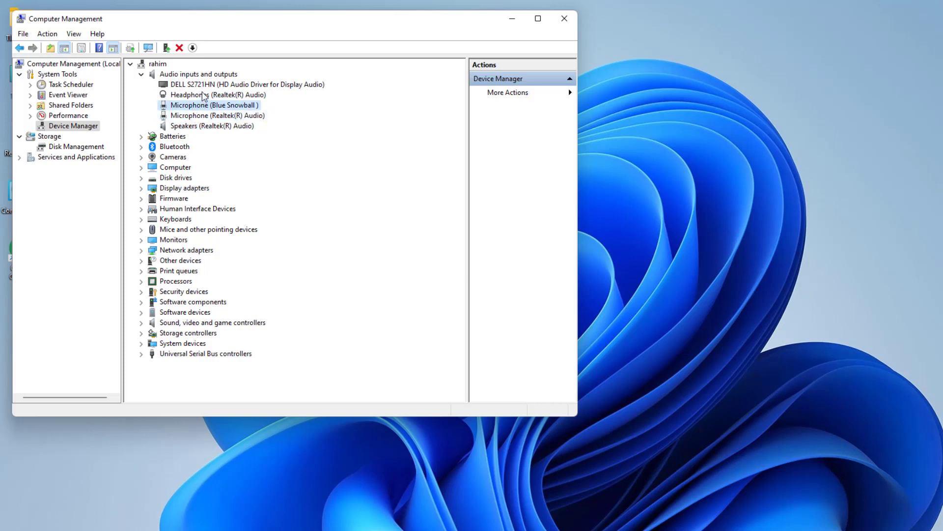
pyautogui.click(197, 127)
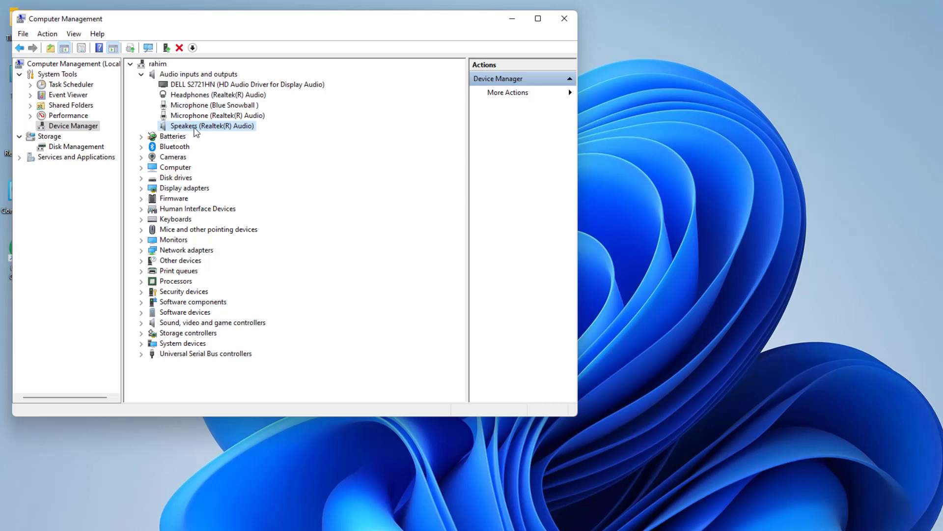
pyautogui.rightClick(200, 129)
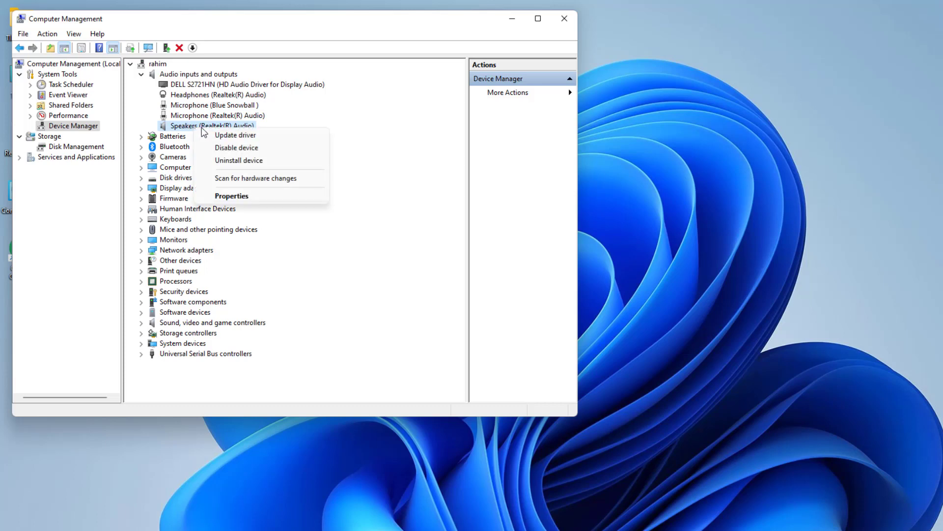
pyautogui.click(227, 138)
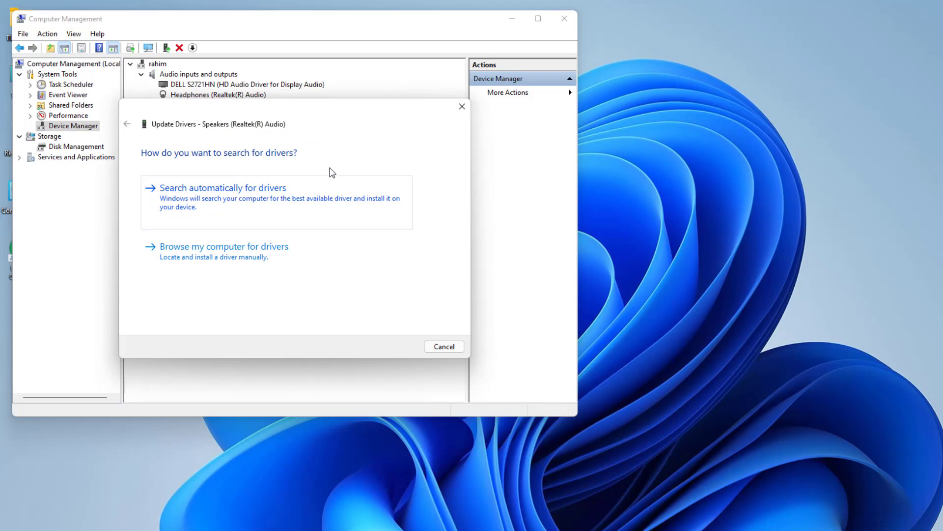
pyautogui.click(462, 106)
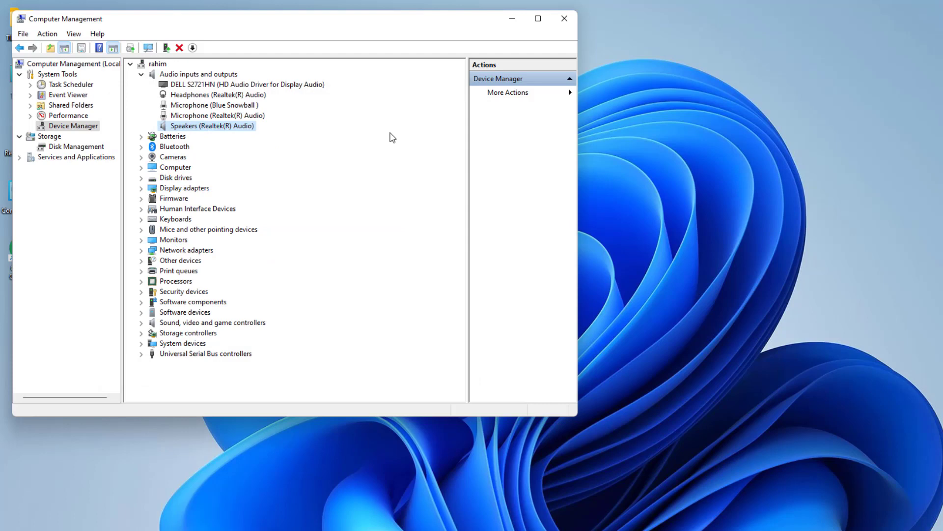
# Begin a manual driver update for Speakers (Realtek(R) Audio) from the computer's list of available drivers and select the Generic software device model.
pyautogui.rightClick(206, 126)
pyautogui.click(229, 138)
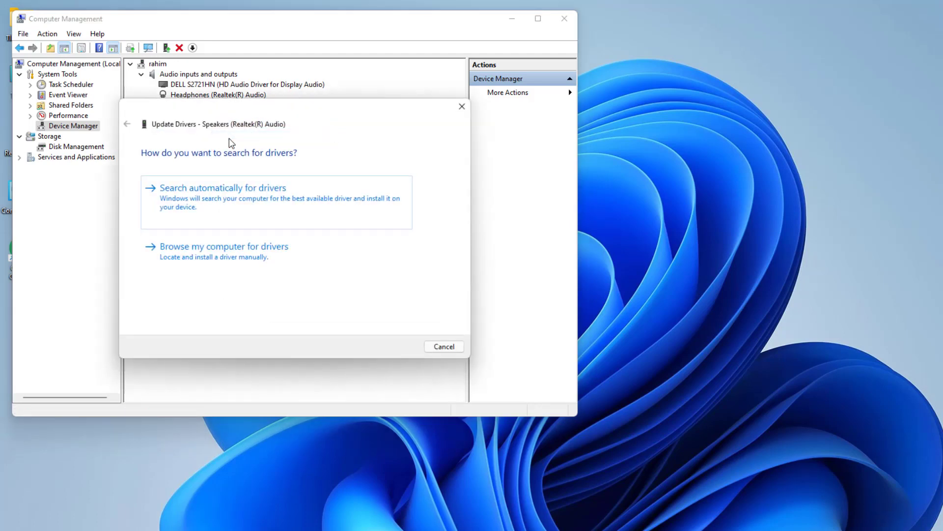
pyautogui.click(216, 254)
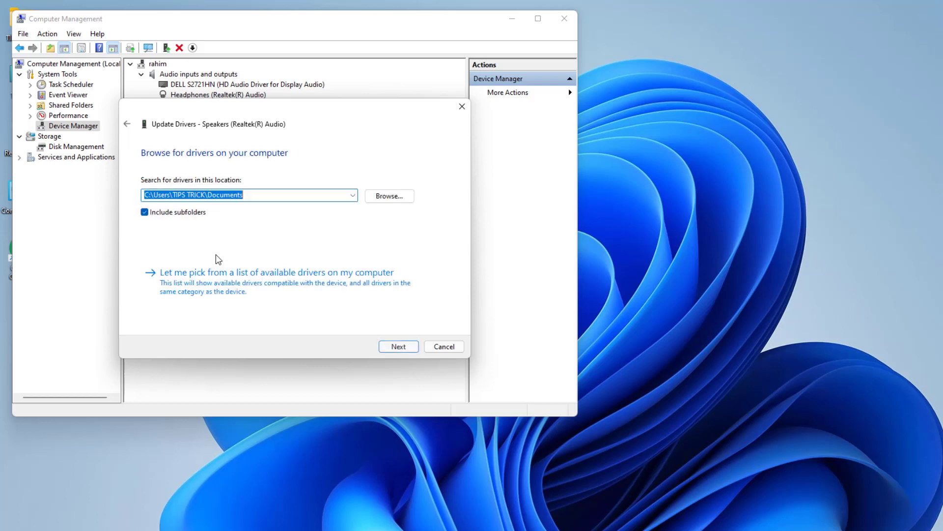
pyautogui.click(214, 289)
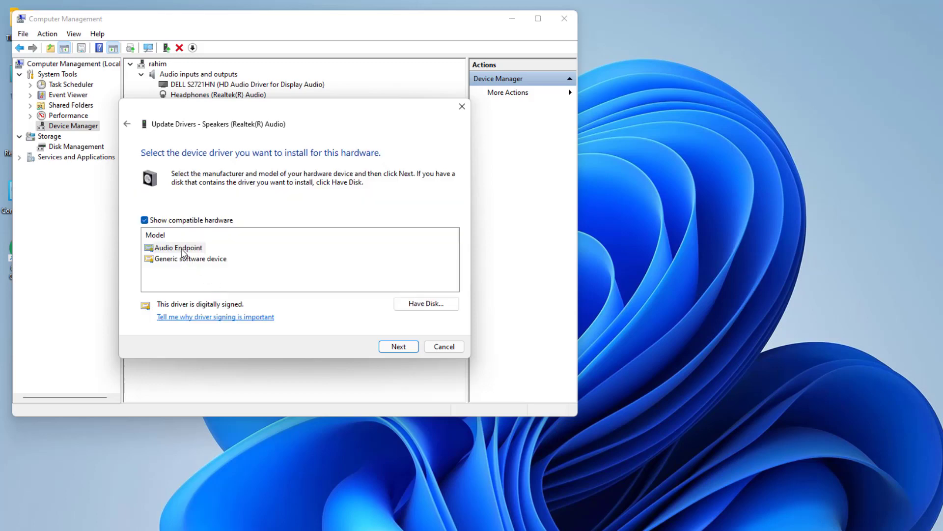
pyautogui.click(182, 250)
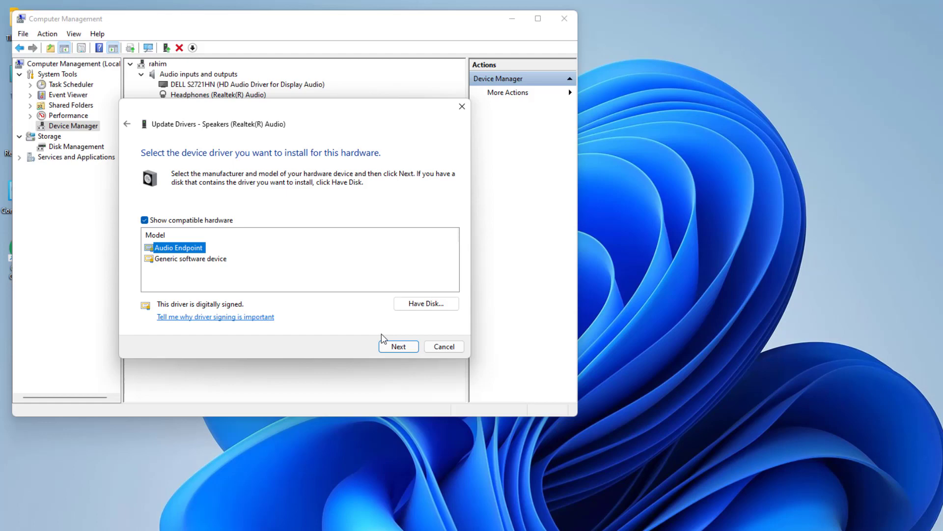
pyautogui.click(213, 261)
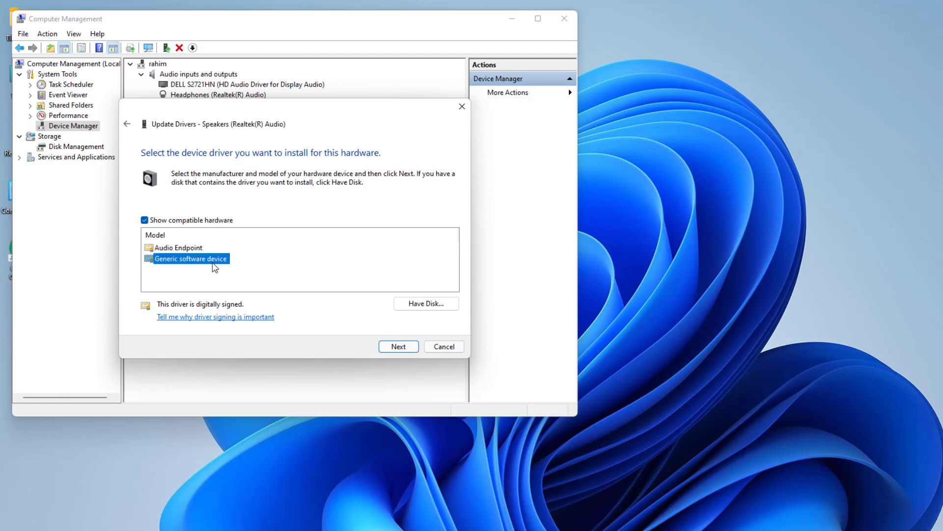